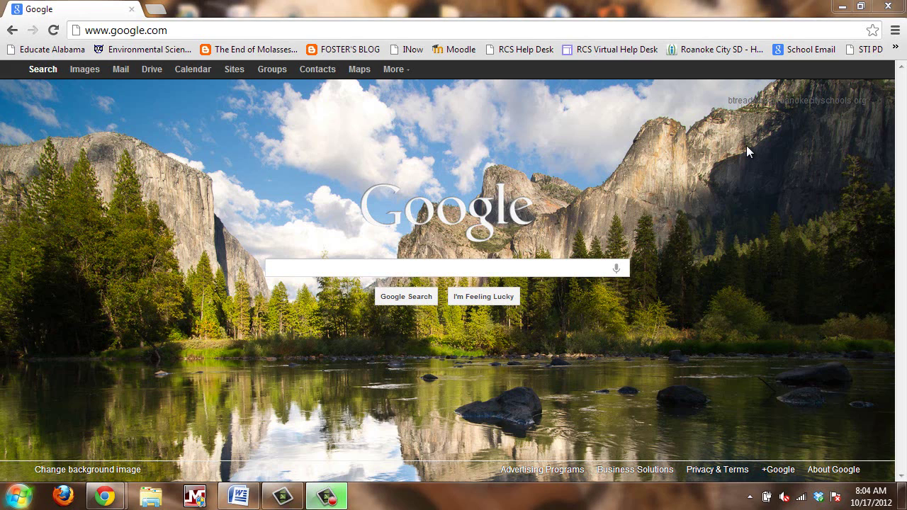
On chrome://plugins, disable Chrome PDF Viewer and enable the Adobe Acrobat plug-in
{"action": "left_click", "coordinate": [575, 25]}
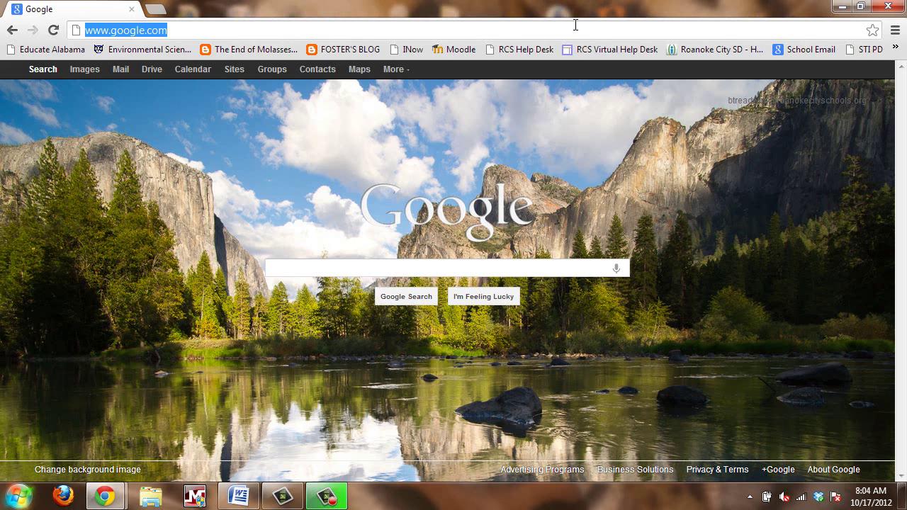
{"action": "type", "text": "chrome:"}
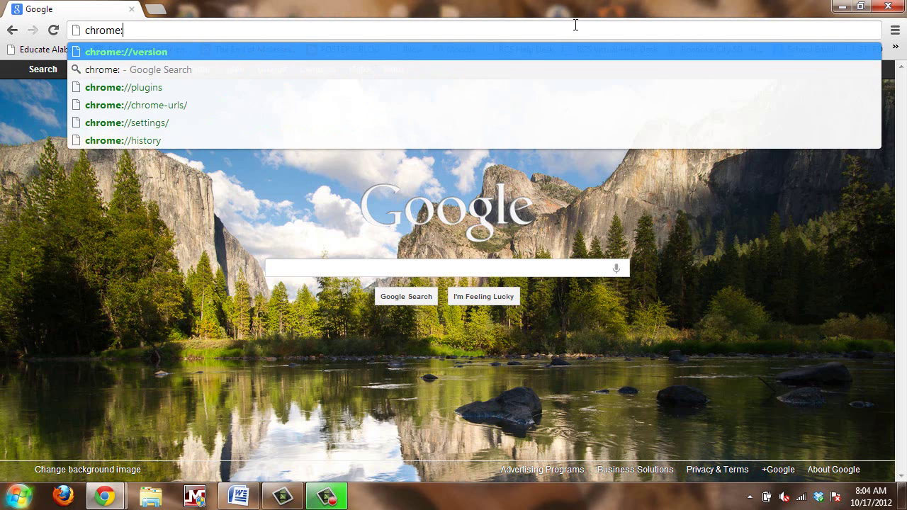
{"action": "type", "text": "//"}
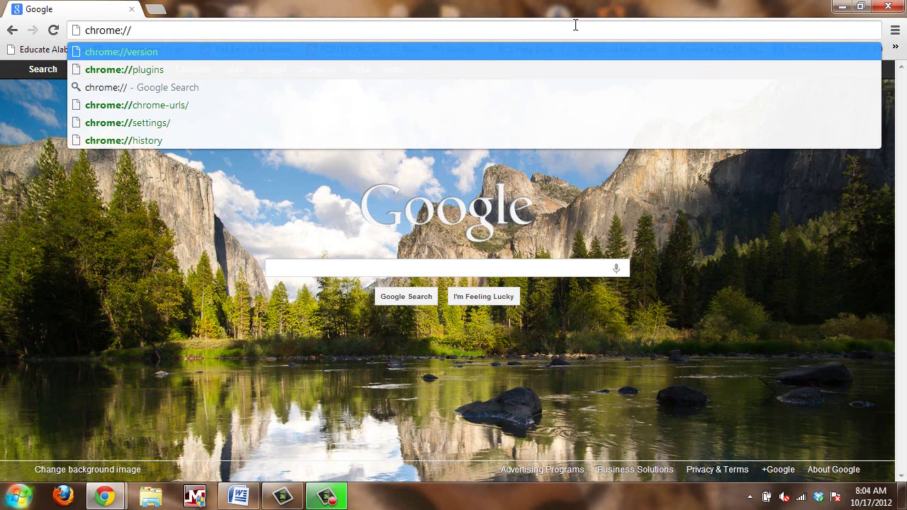
{"action": "type", "text": "plugins"}
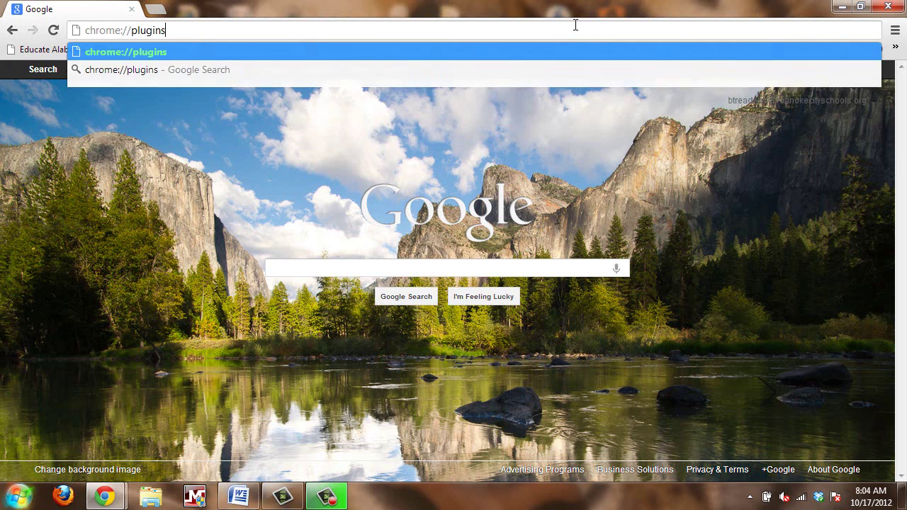
{"action": "key", "text": "Return"}
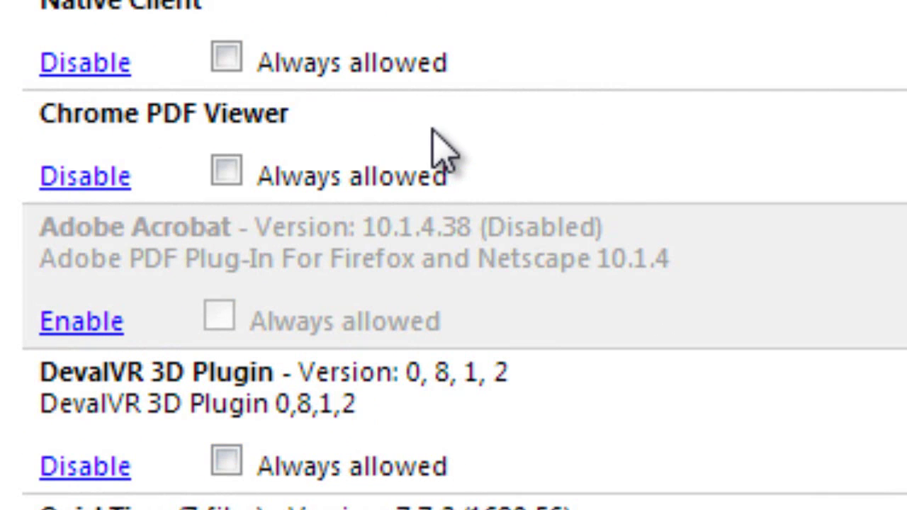
{"action": "left_click", "coordinate": [92, 178]}
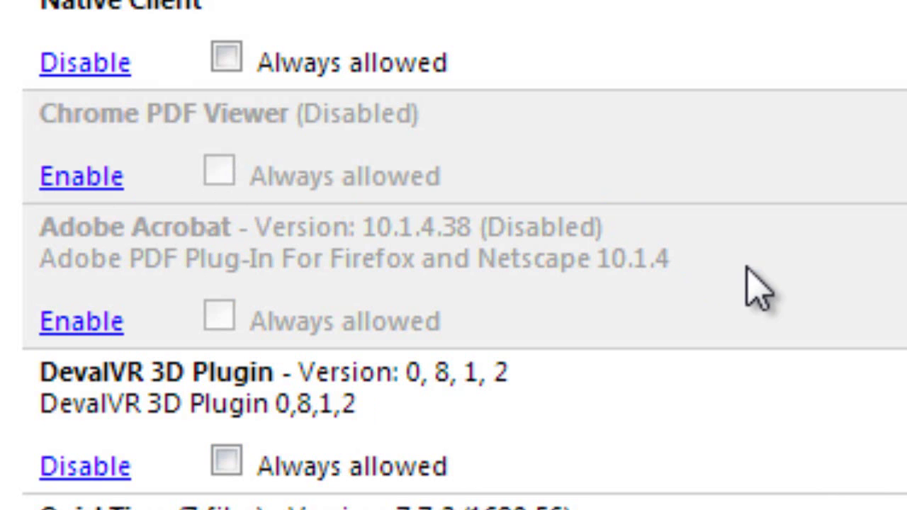
{"action": "left_click", "coordinate": [99, 326]}
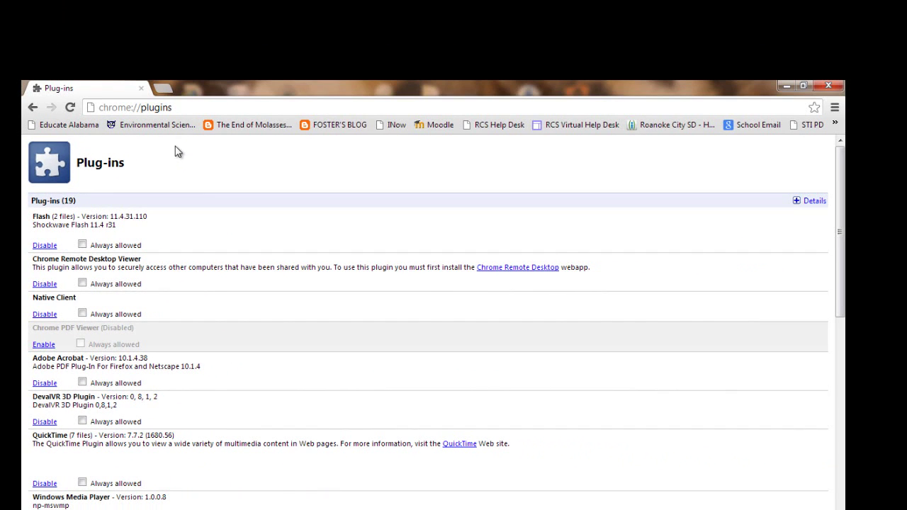
Go to gpscience.com in the address bar
{"action": "double_click", "coordinate": [192, 107]}
{"action": "left_click", "coordinate": [192, 108]}
{"action": "type", "text": "gpscience.com"}
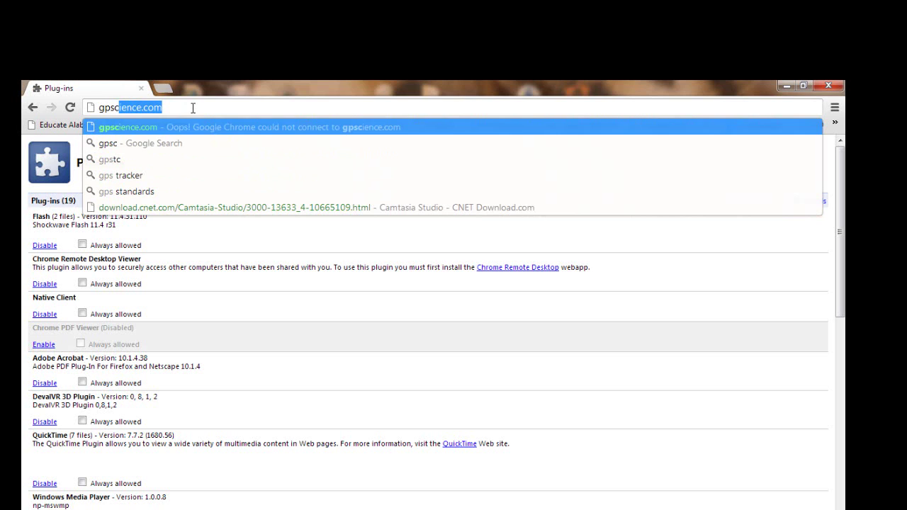
{"action": "type", "text": "ienc.e"}
{"action": "key", "text": "BackSpace"}
{"action": "key", "text": "BackSpace"}
{"action": "type", "text": "e.com/ose/"}
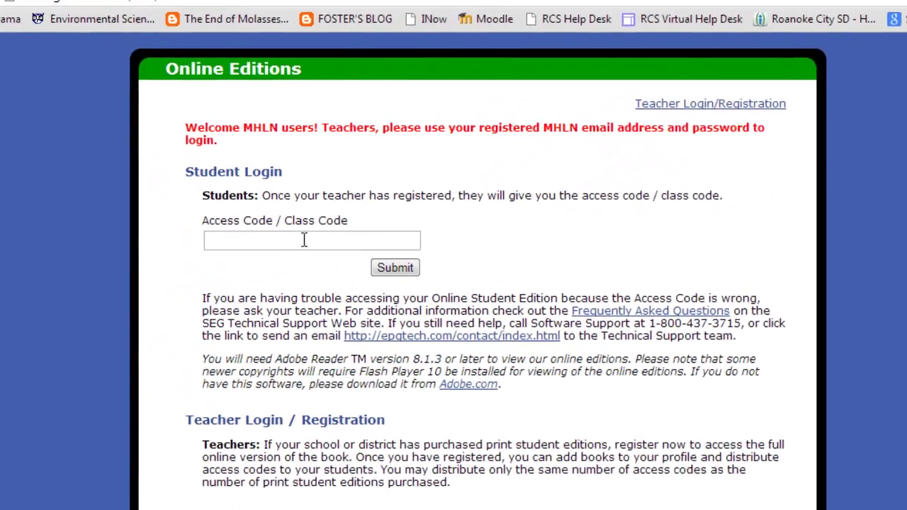
Enter the class access code and submit it to load the textbook
{"action": "left_click", "coordinate": [313, 237]}
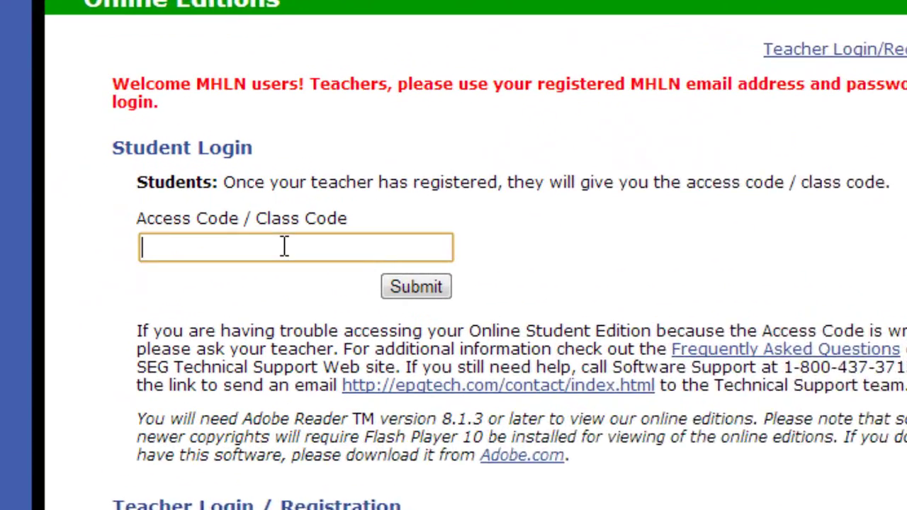
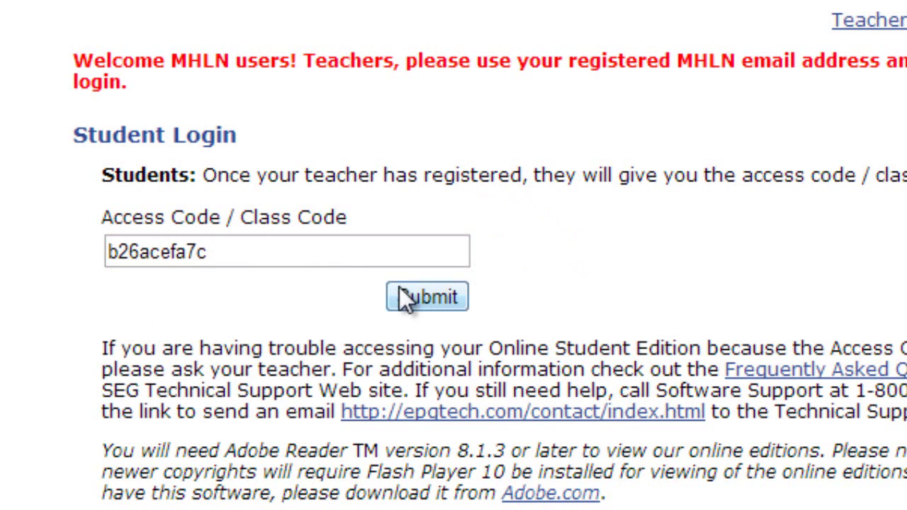
{"action": "left_click", "coordinate": [401, 287]}
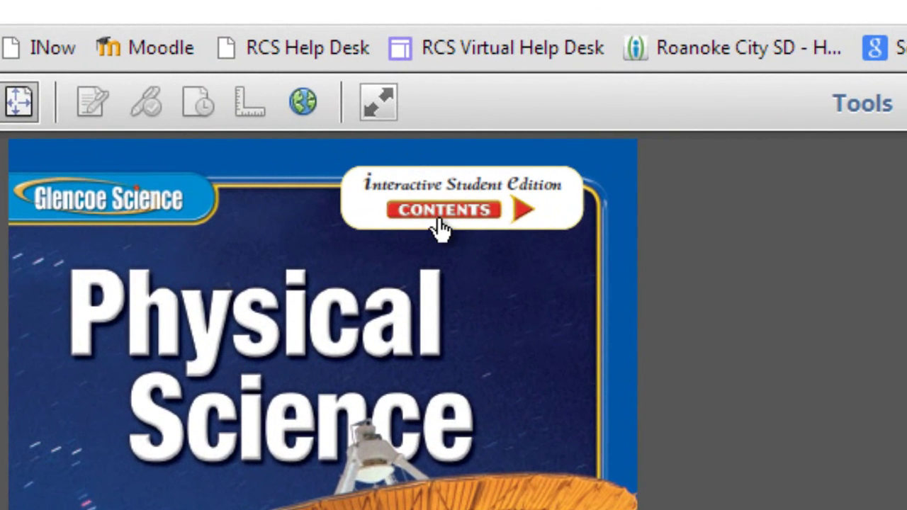
Use the cover's CONTENTS button to show the Contents in Brief page
{"action": "left_click", "coordinate": [439, 218]}
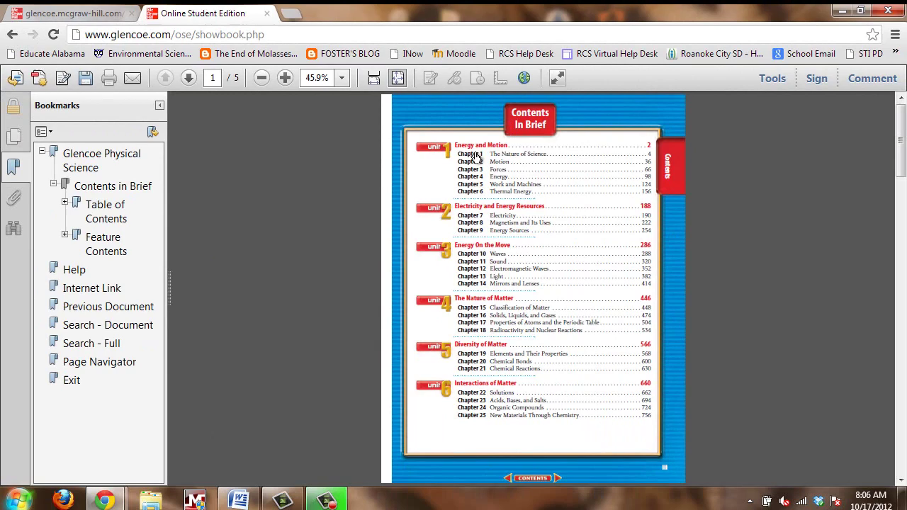
Open Chapter 1, The Nature of Science, and scroll to page 6, The Methods of Science
{"action": "left_click", "coordinate": [475, 156]}
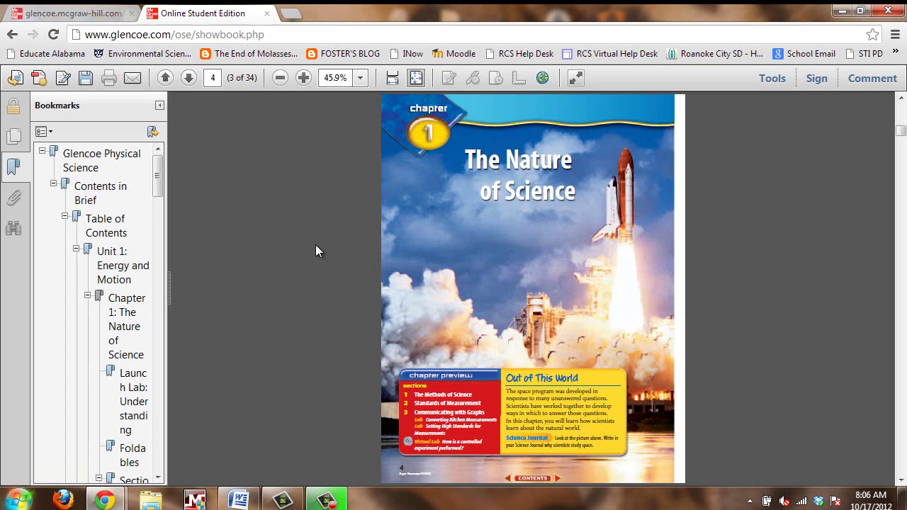
{"action": "scroll", "coordinate": [316, 251], "scroll_direction": "down", "scroll_amount": 1}
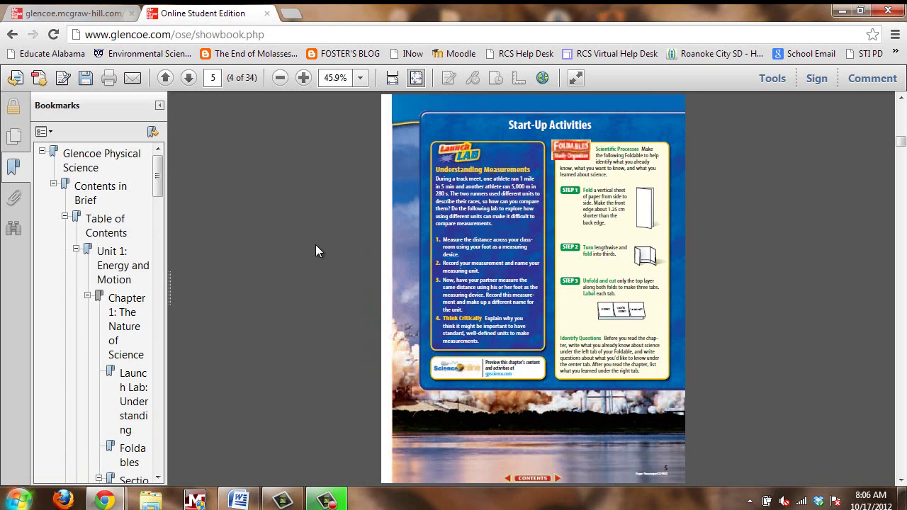
{"action": "scroll", "coordinate": [315, 251], "scroll_direction": "down", "scroll_amount": 1}
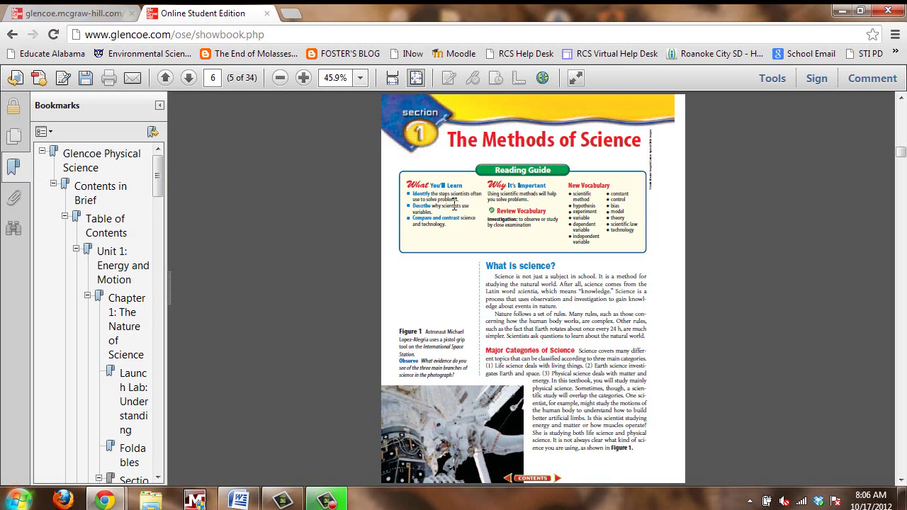
Zoom the page to 66.7% and collapse Unit 1 in the Bookmarks pane
{"action": "left_click", "coordinate": [302, 82]}
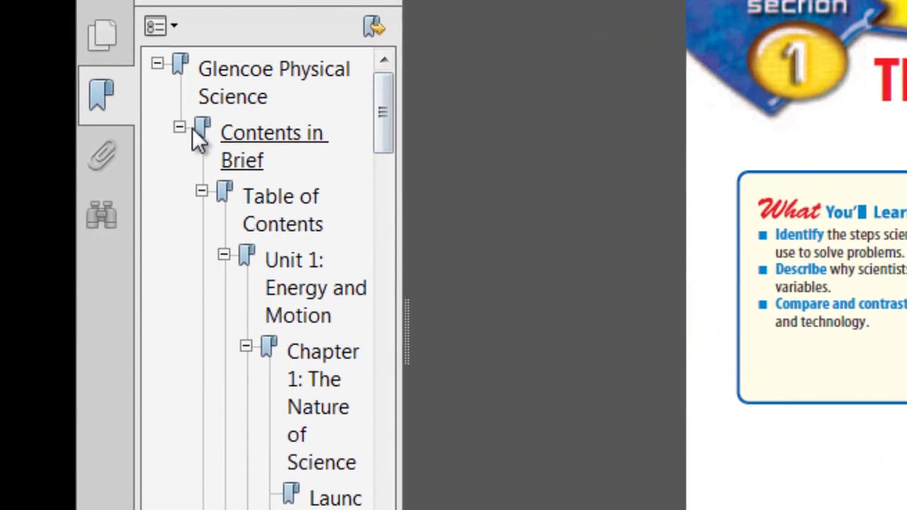
{"action": "left_click", "coordinate": [114, 156]}
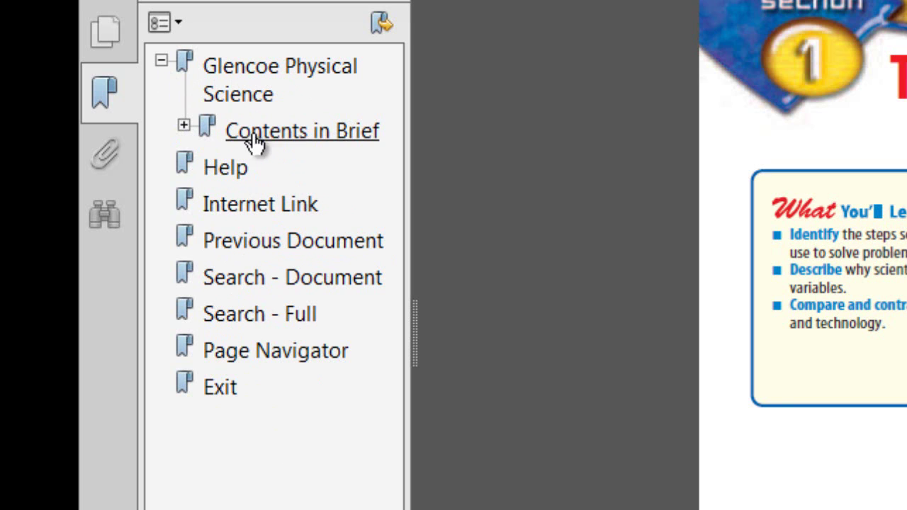
{"action": "left_click", "coordinate": [186, 128]}
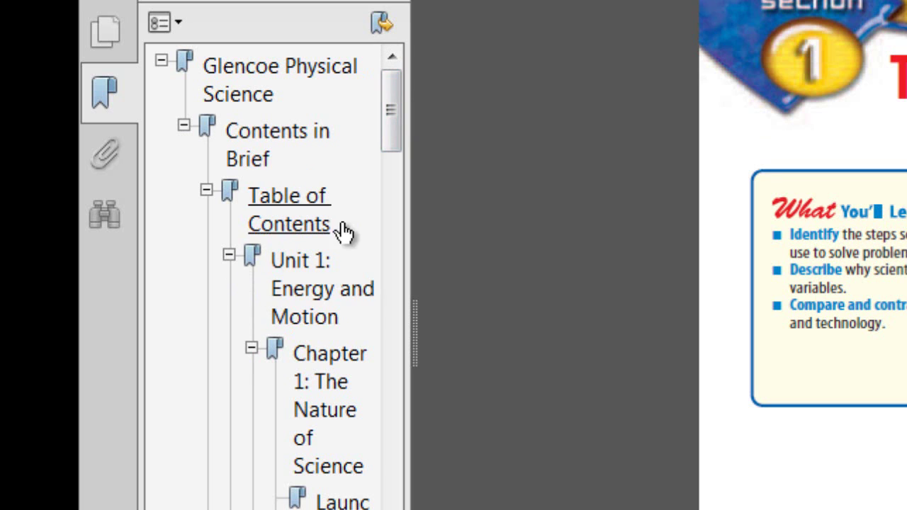
{"action": "left_click", "coordinate": [229, 255]}
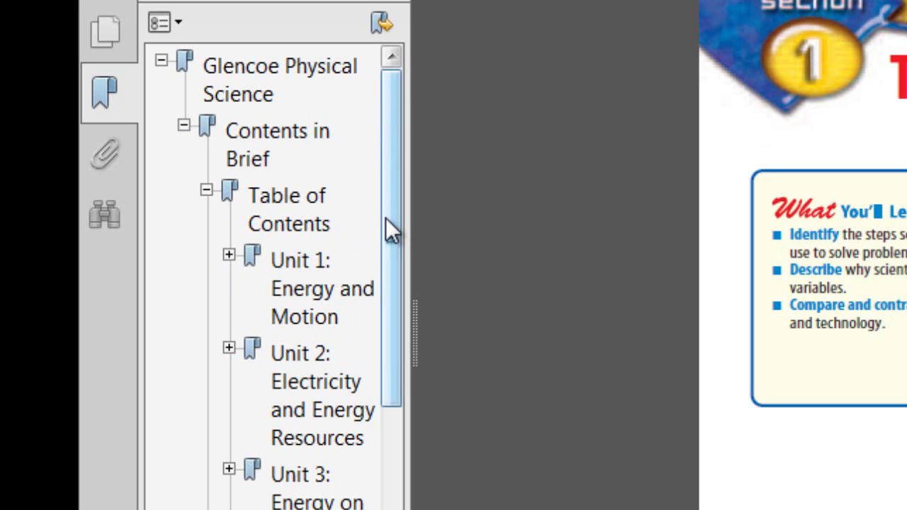
Scroll the bookmarks down and expand Student Resources to list the English/Spanish Glossary
{"action": "left_click_drag", "start_coordinate": [393, 229], "coordinate": [395, 261]}
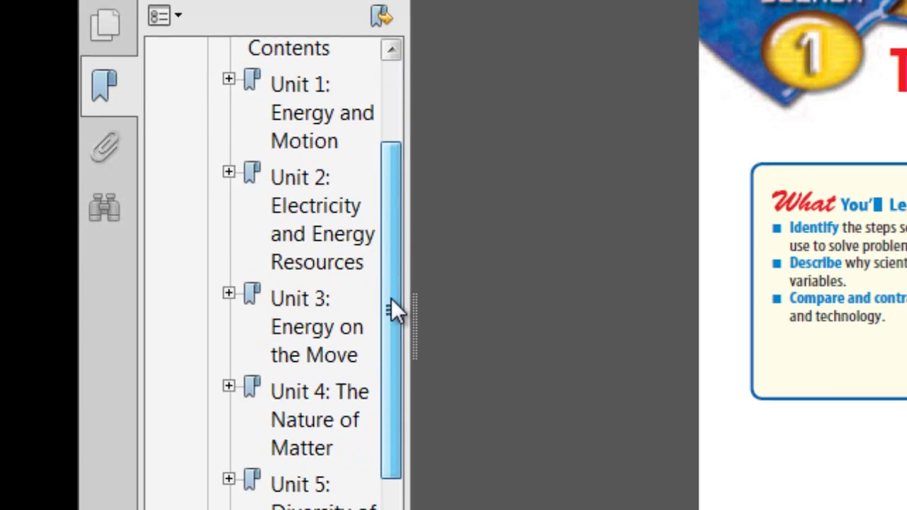
{"action": "scroll", "coordinate": [391, 299], "scroll_direction": "down", "scroll_amount": 5}
{"action": "scroll", "coordinate": [389, 265], "scroll_direction": "down", "scroll_amount": 4}
{"action": "scroll", "coordinate": [388, 227], "scroll_direction": "down", "scroll_amount": 2}
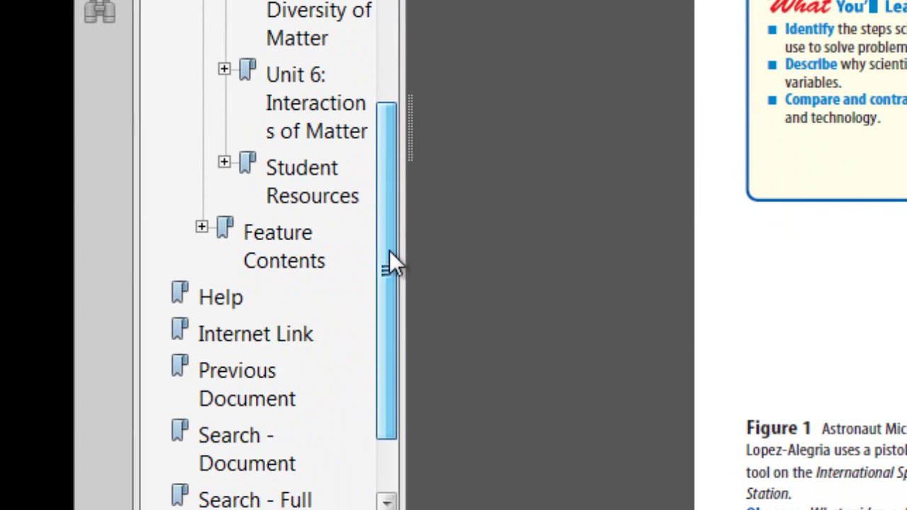
{"action": "left_click", "coordinate": [223, 164]}
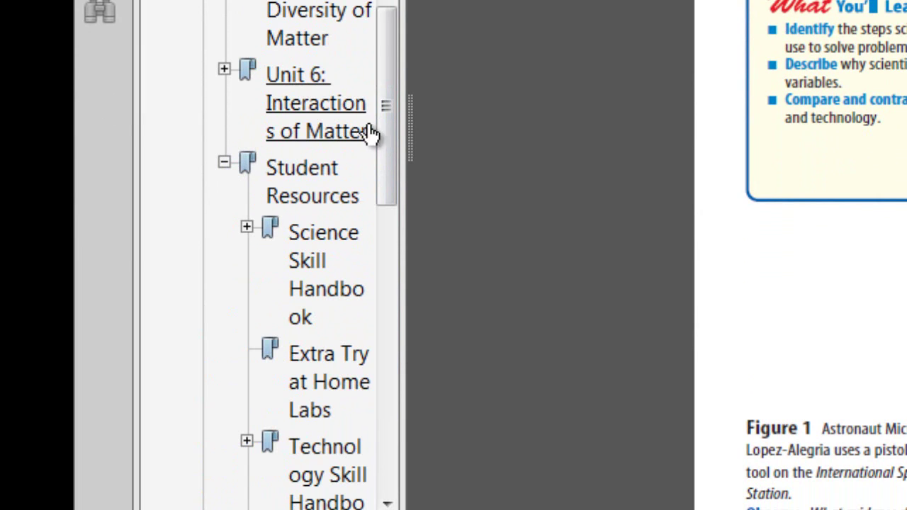
{"action": "left_click_drag", "start_coordinate": [385, 109], "coordinate": [397, 323]}
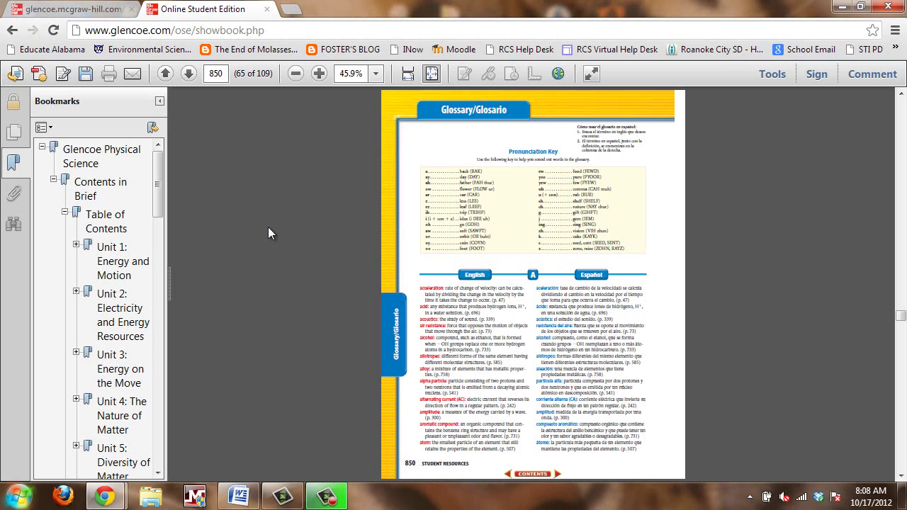
Zoom glossary page 850 to 66.7% so the 'A' entries are readable
{"action": "scroll", "coordinate": [268, 227], "scroll_direction": "down", "scroll_amount": 1}
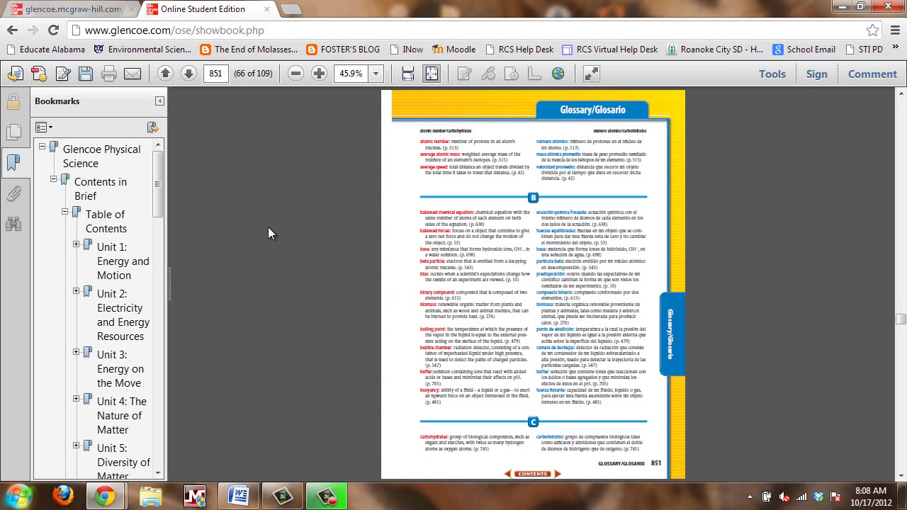
{"action": "scroll", "coordinate": [268, 228], "scroll_direction": "up", "scroll_amount": 1}
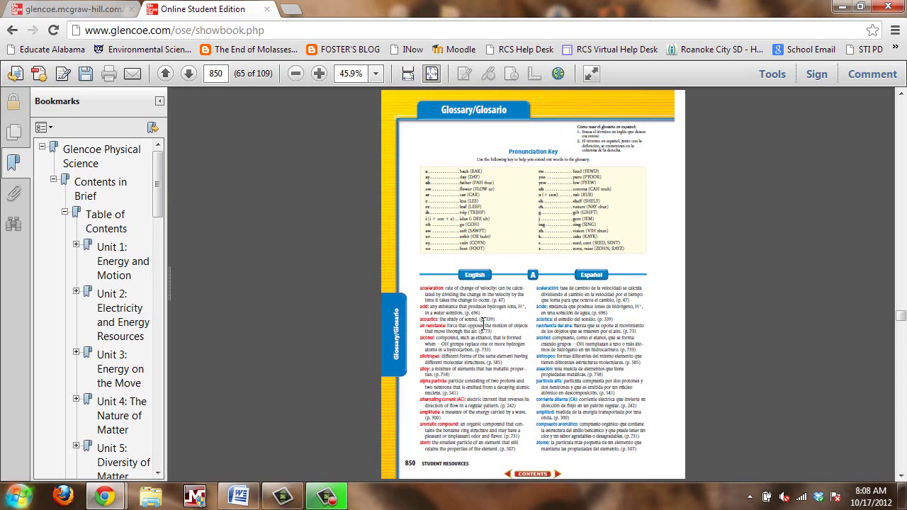
{"action": "left_click", "coordinate": [319, 74]}
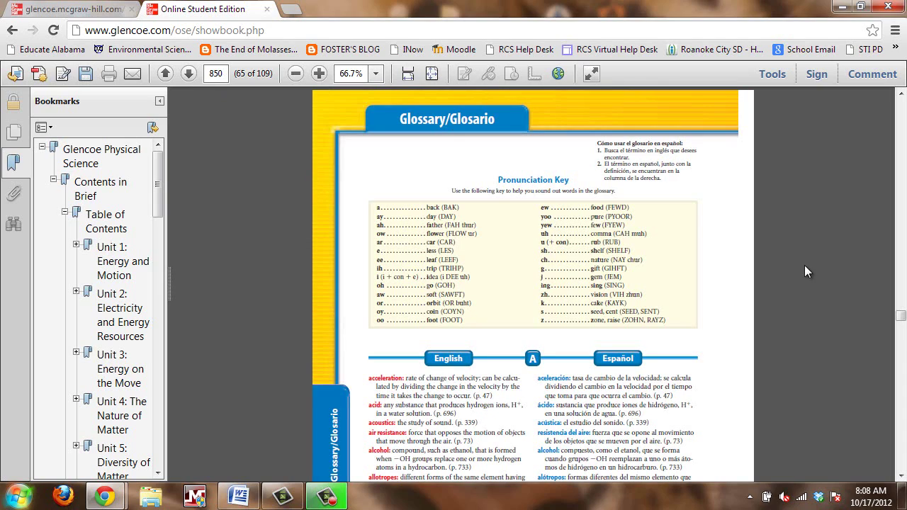
{"action": "left_click_drag", "start_coordinate": [901, 317], "coordinate": [902, 318]}
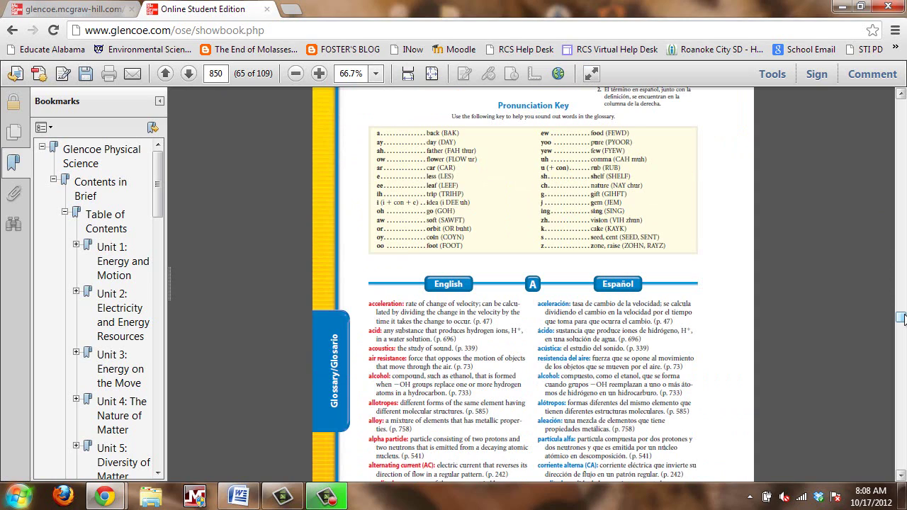